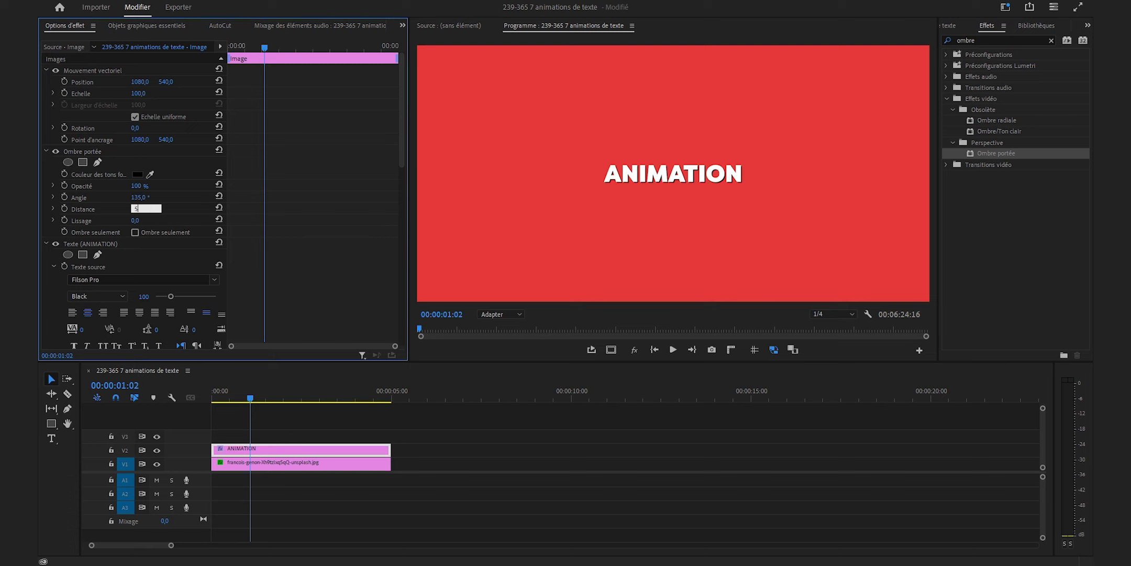
# Configure the text's Ombre portée with a distance of 50, shadow only enabled and a white shadow colour.
pyautogui.press('Return')
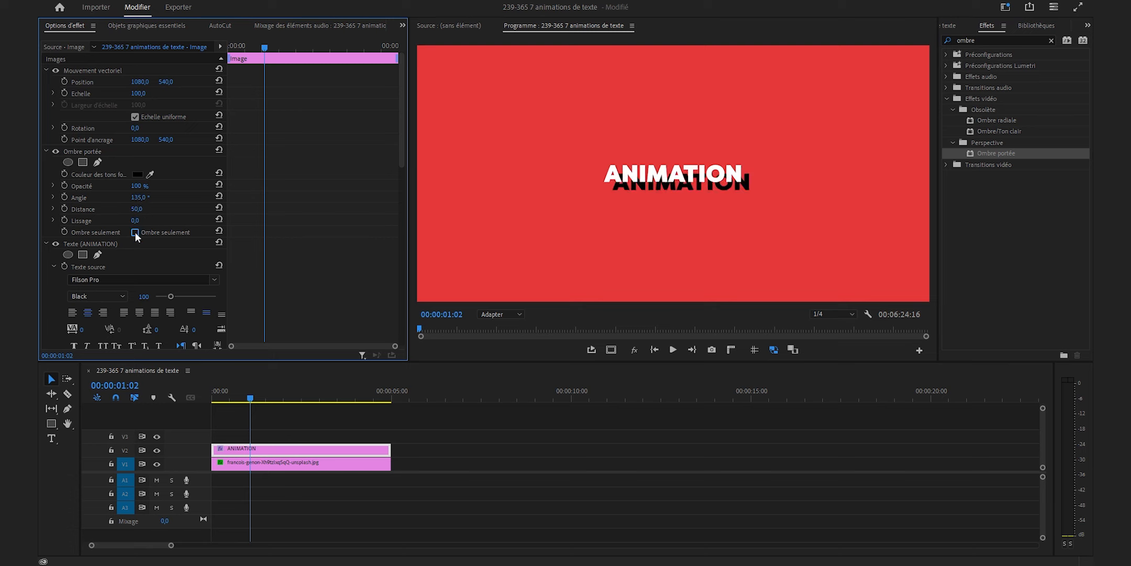
pyautogui.click(135, 232)
pyautogui.click(137, 175)
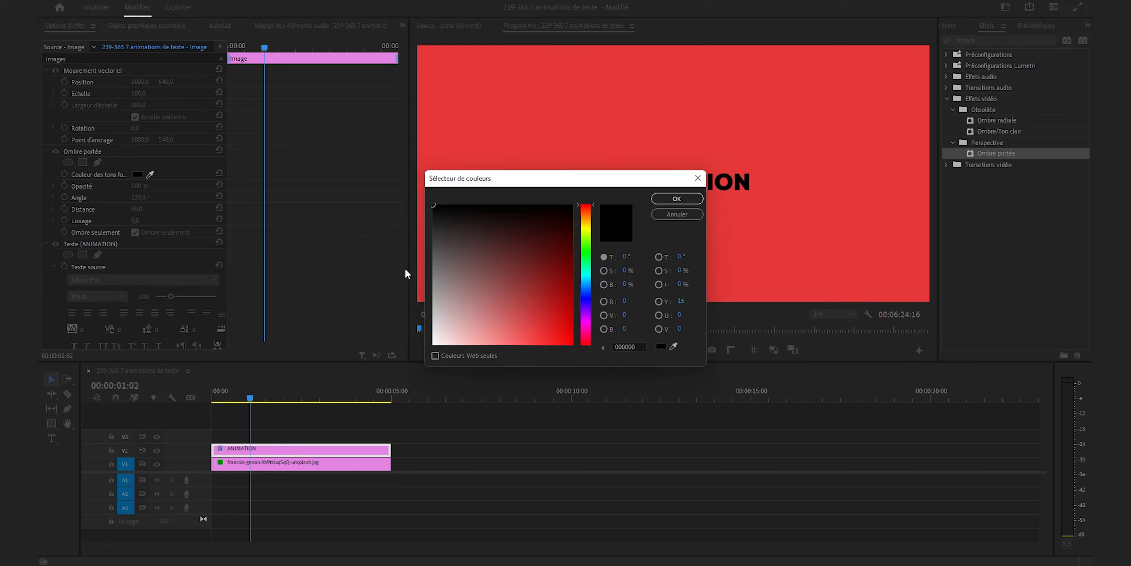
pyautogui.click(433, 343)
pyautogui.press('Return')
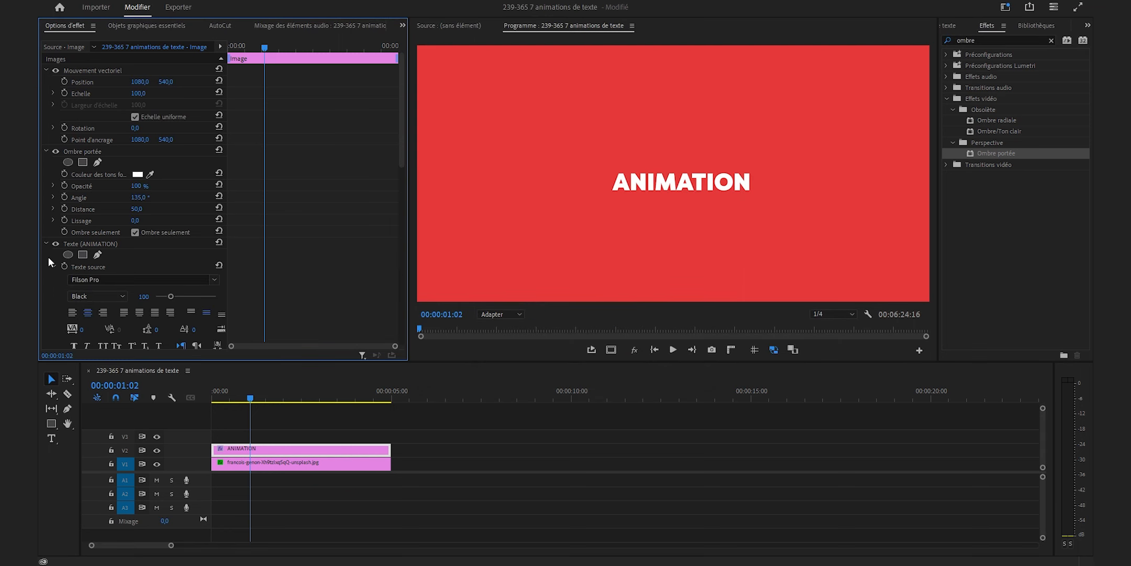
# Add an Angle keyframe to the Ombre portée at 00:00:00:00 with a value of 0.
pyautogui.moveTo(258, 46); pyautogui.dragTo(223, 47)
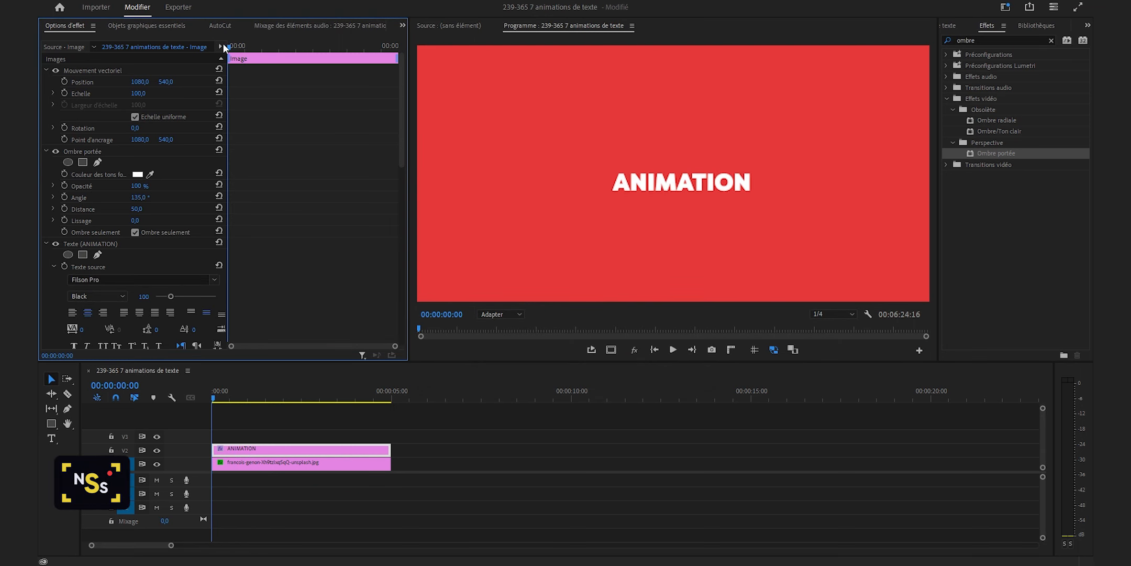
pyautogui.click(65, 196)
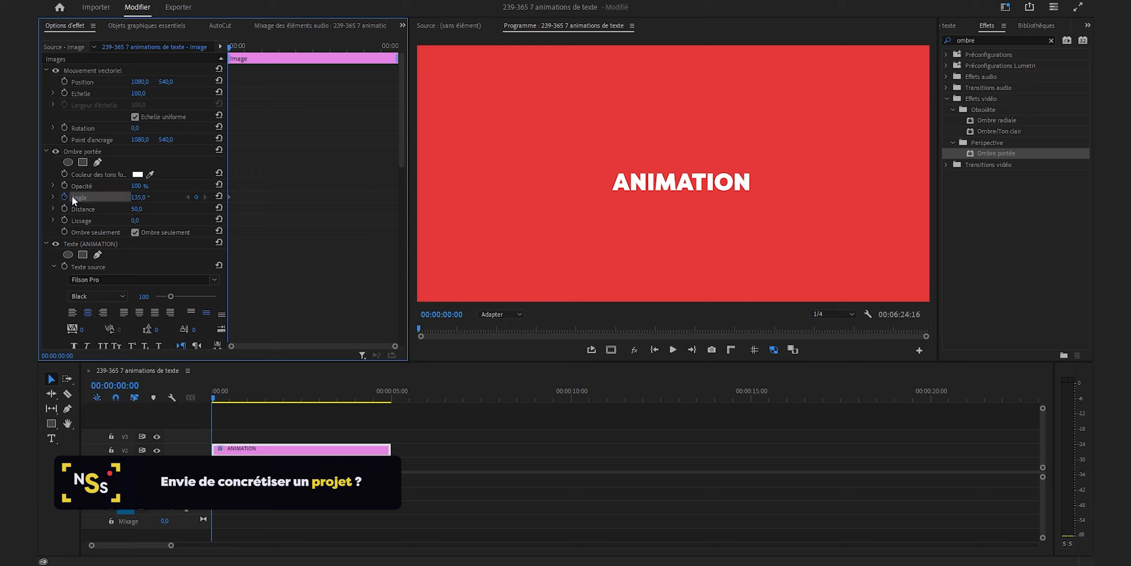
pyautogui.click(132, 198)
pyautogui.write('0')
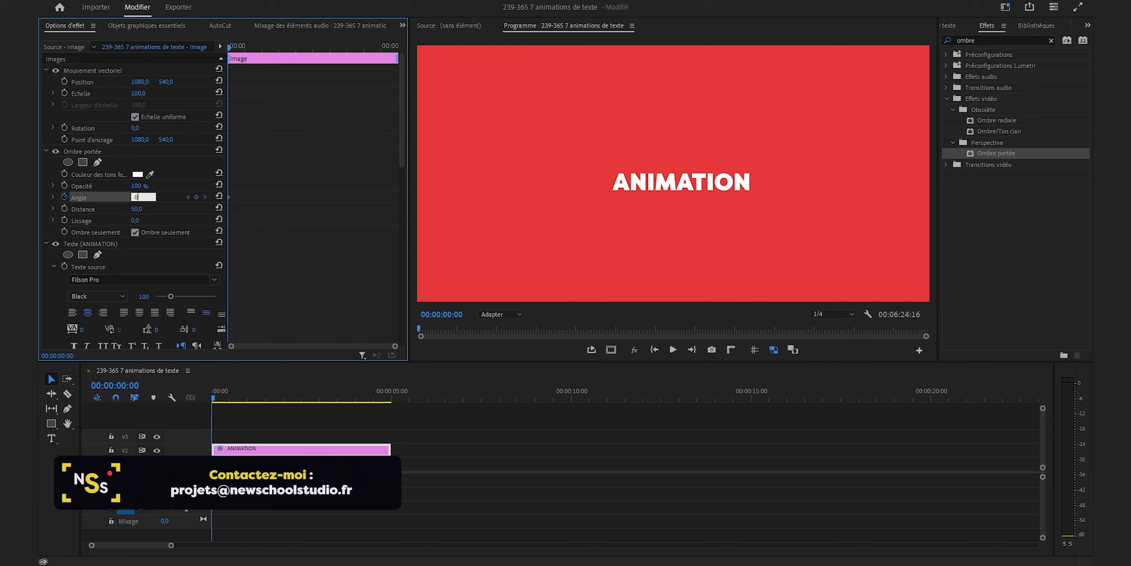
pyautogui.press('Return')
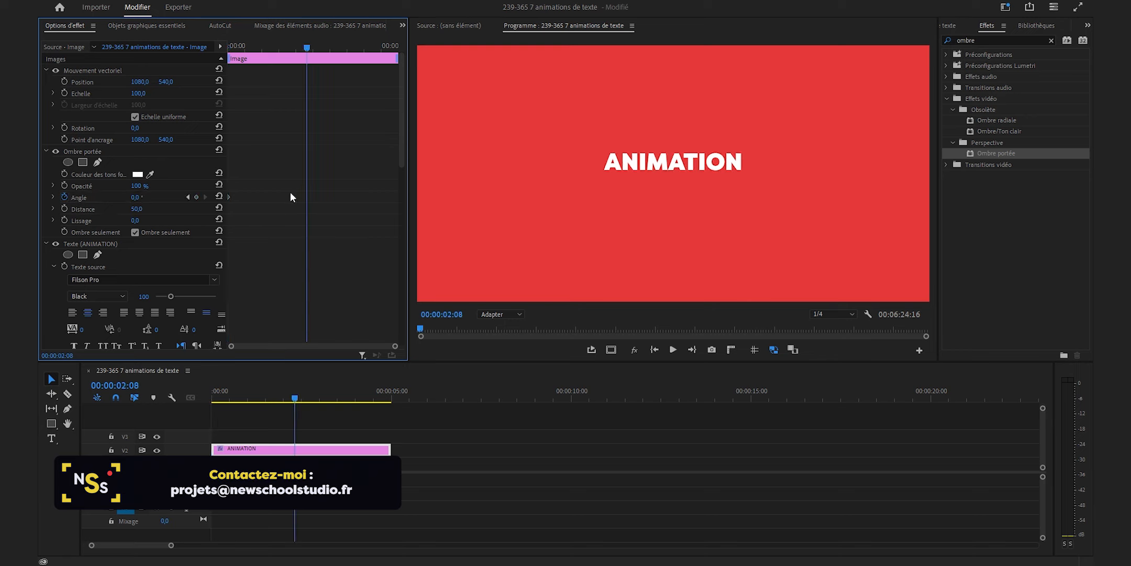
# Add a second shadow Angle keyframe at 00:00:02:08 with a value of 10.
pyautogui.click(136, 198)
pyautogui.write('10')
pyautogui.press('Return')
pyautogui.click(301, 31)
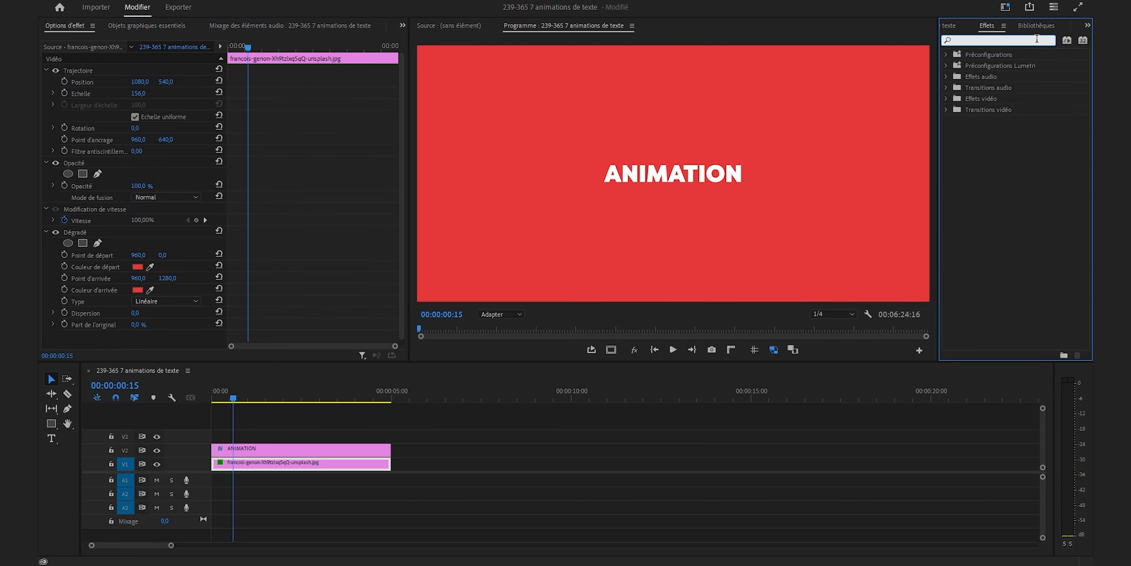
# Apply the Flou directionnel effect to the ANIMATION text clip and start keyframing its Distance at 00:00:00:15.
pyautogui.write('flou')
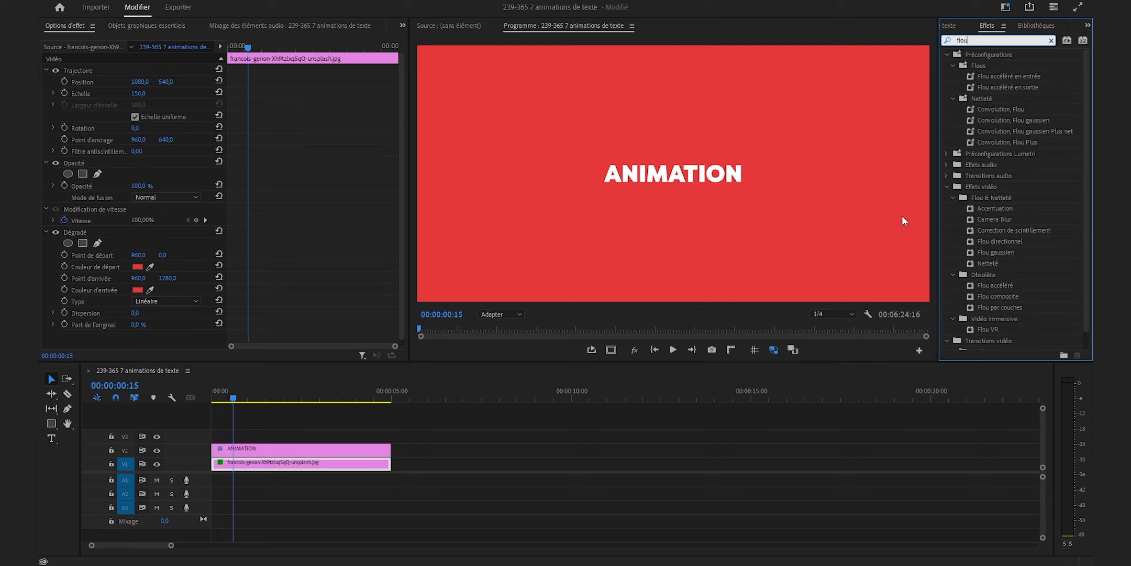
pyautogui.moveTo(1012, 239); pyautogui.dragTo(314, 450)
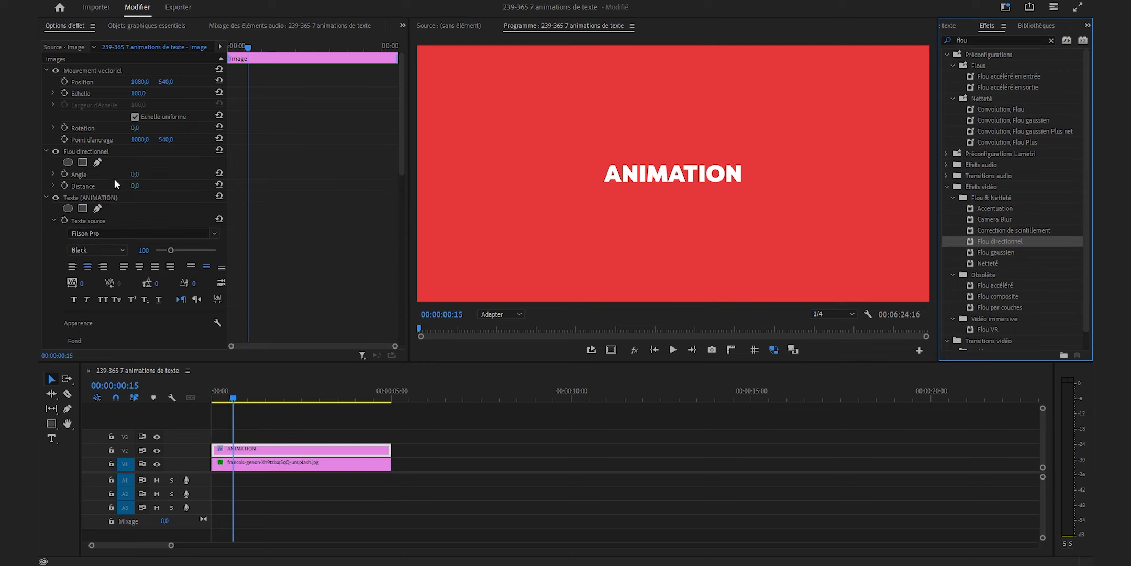
pyautogui.click(64, 186)
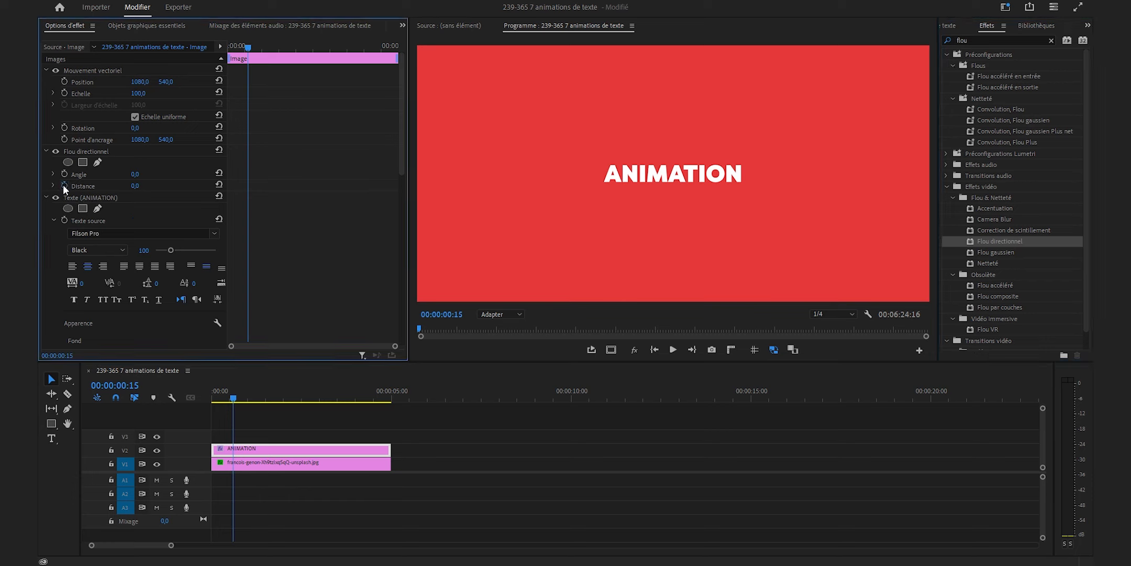
# Set the directional blur's Distance to 50 one frame further, at 00:00:00:16.
pyautogui.press('Right')
pyautogui.click(146, 184)
pyautogui.write('50')
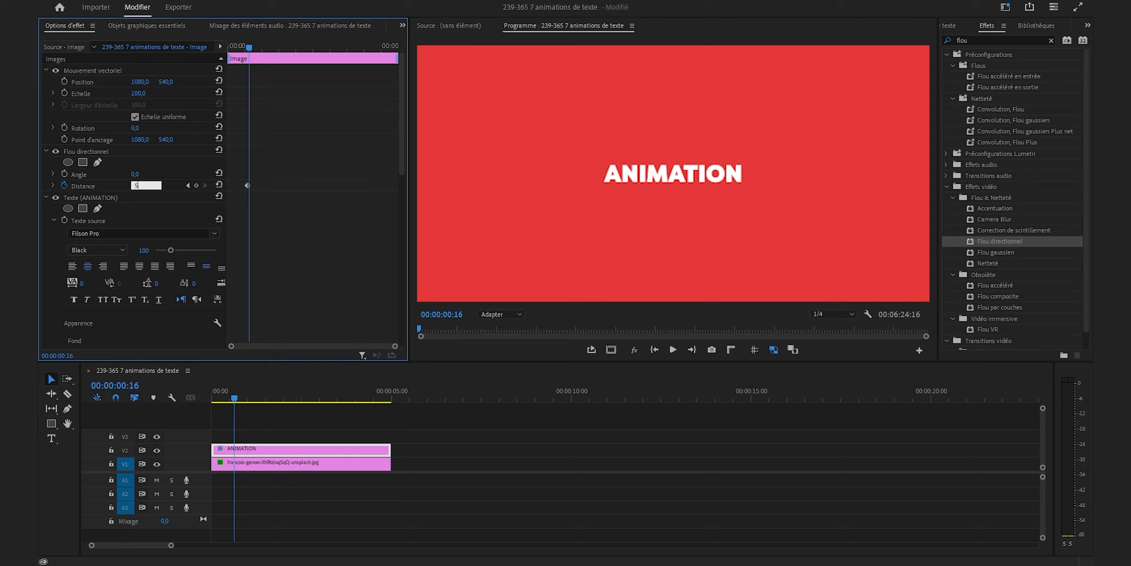
pyautogui.press('Return')
# Set the directional blur's Distance back to 0 one frame further, at 00:00:00:17.
pyautogui.press('Right')
pyautogui.click(146, 184)
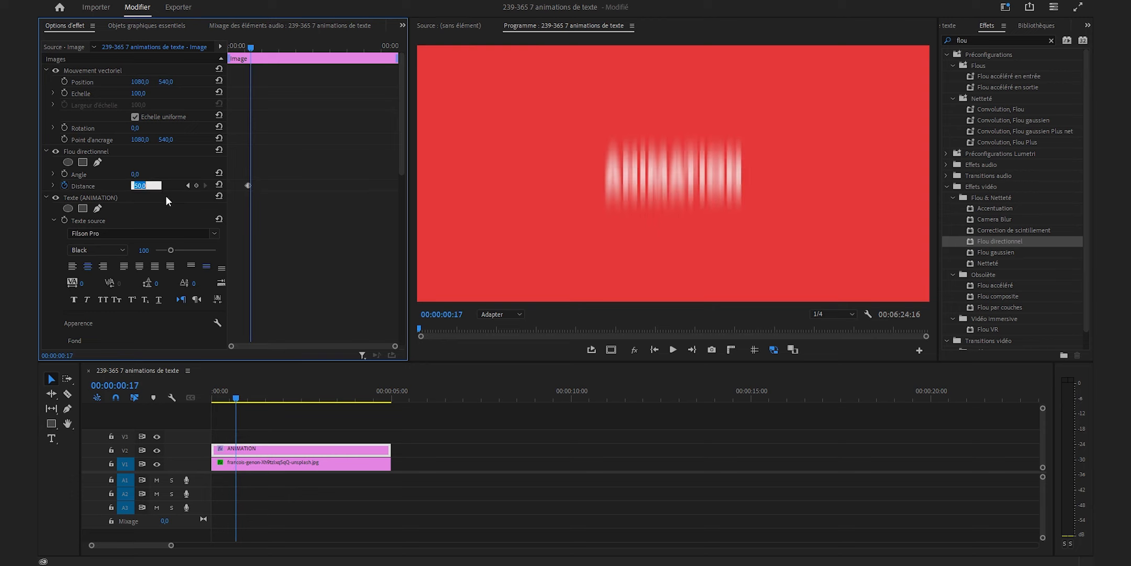
pyautogui.write('0')
pyautogui.press('Return')
# Select the blur's Distance keyframes after a brief playback and move the playhead further along the clip.
pyautogui.press('space')
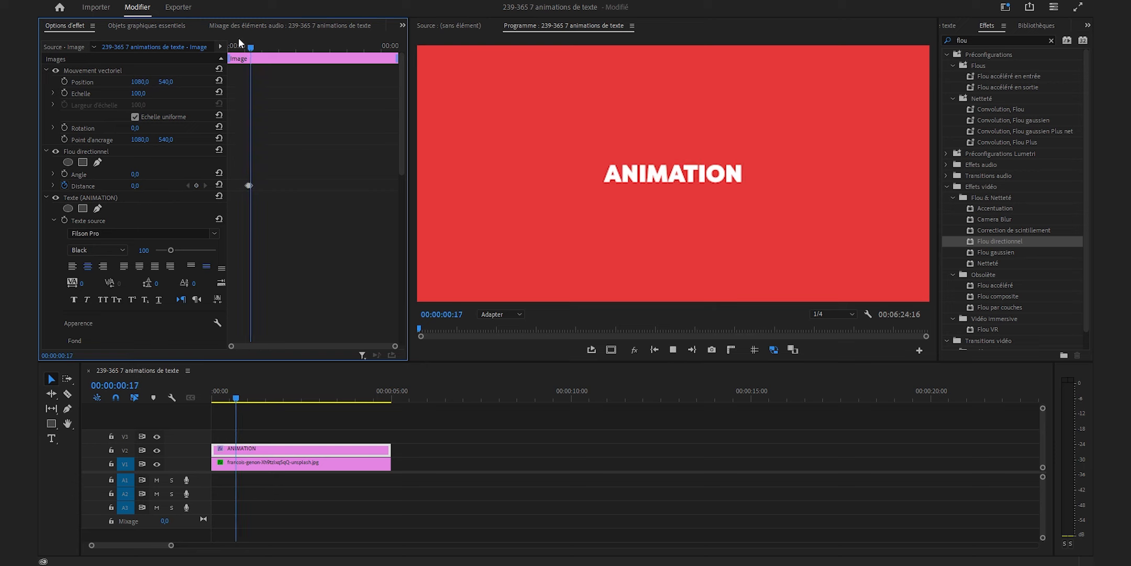
pyautogui.click(239, 39)
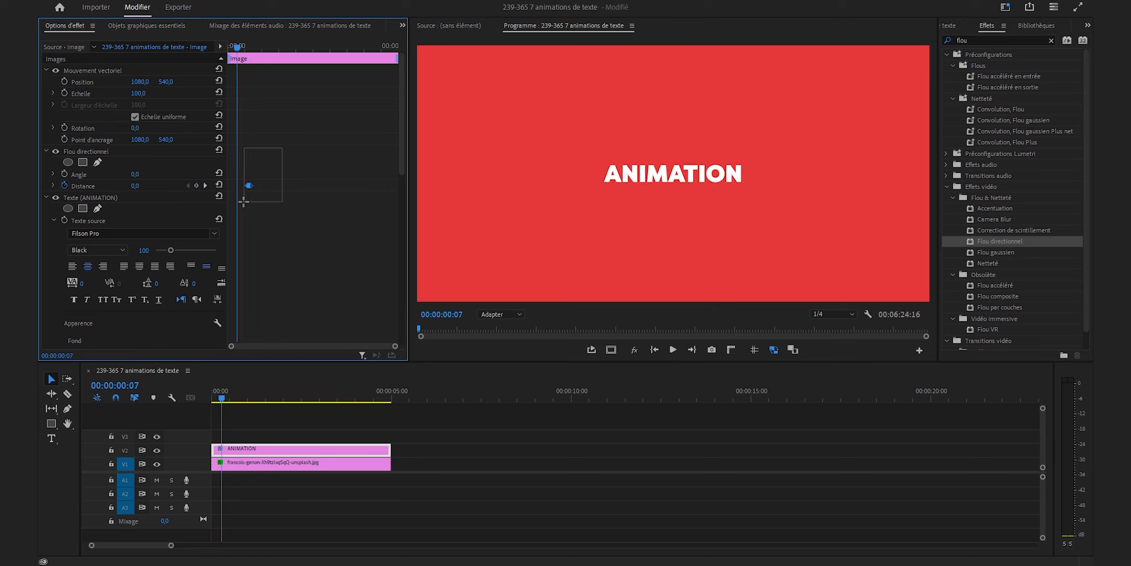
pyautogui.moveTo(278, 39); pyautogui.dragTo(346, 49)
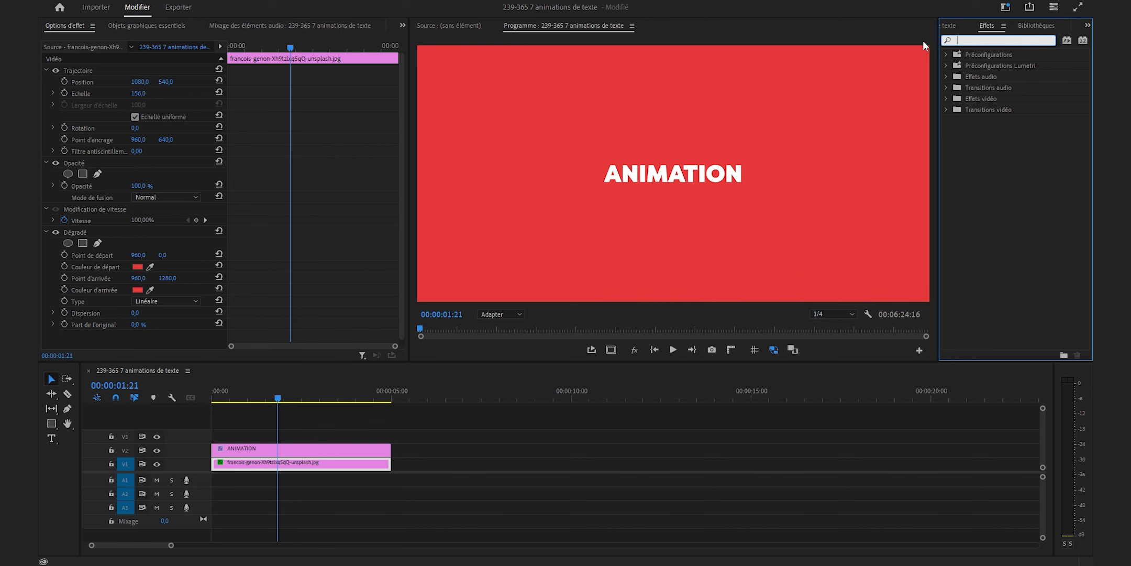
# Find the Vertical Hold effect and apply it to the ANIMATION text clip.
pyautogui.write('vert')
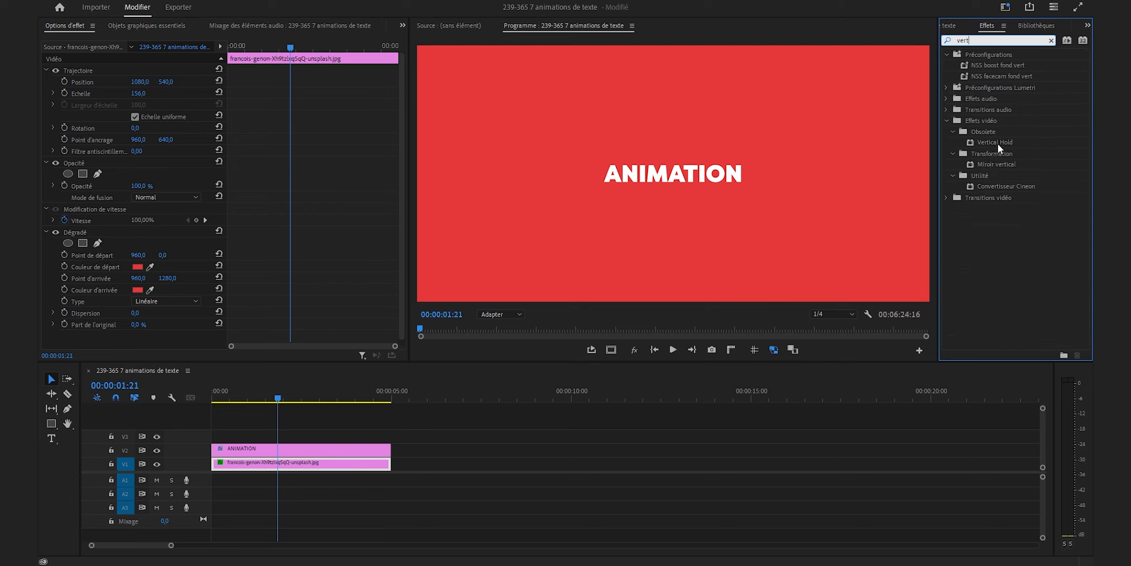
pyautogui.moveTo(998, 143); pyautogui.dragTo(379, 451)
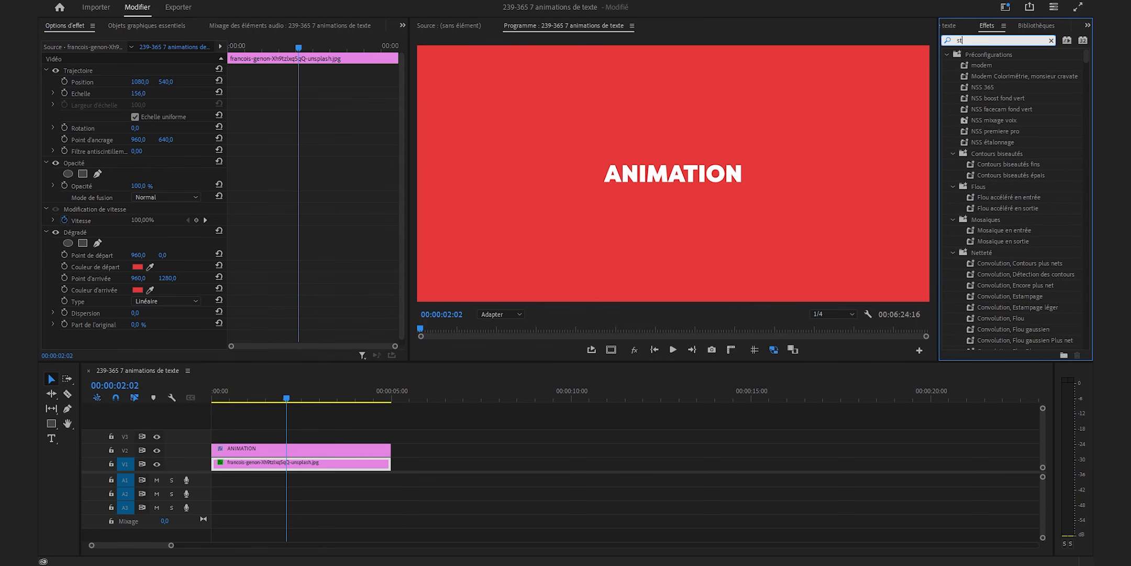
# Apply the Stroboscope effect to the ANIMATION text clip with a duration of 0,05 s and a period of 0,20 s.
pyautogui.write('ro')
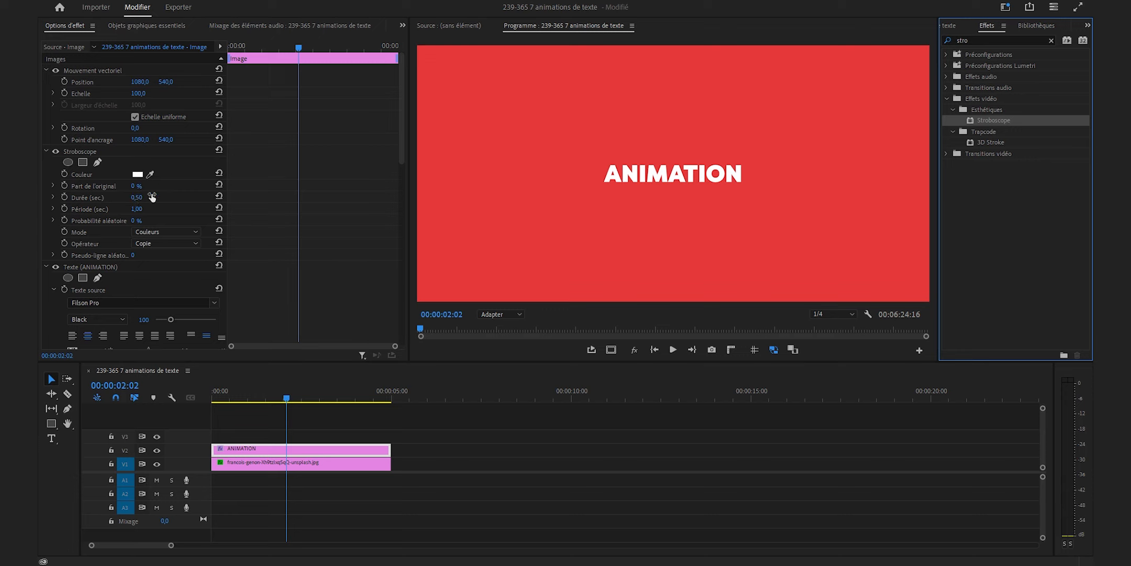
pyautogui.click(154, 196)
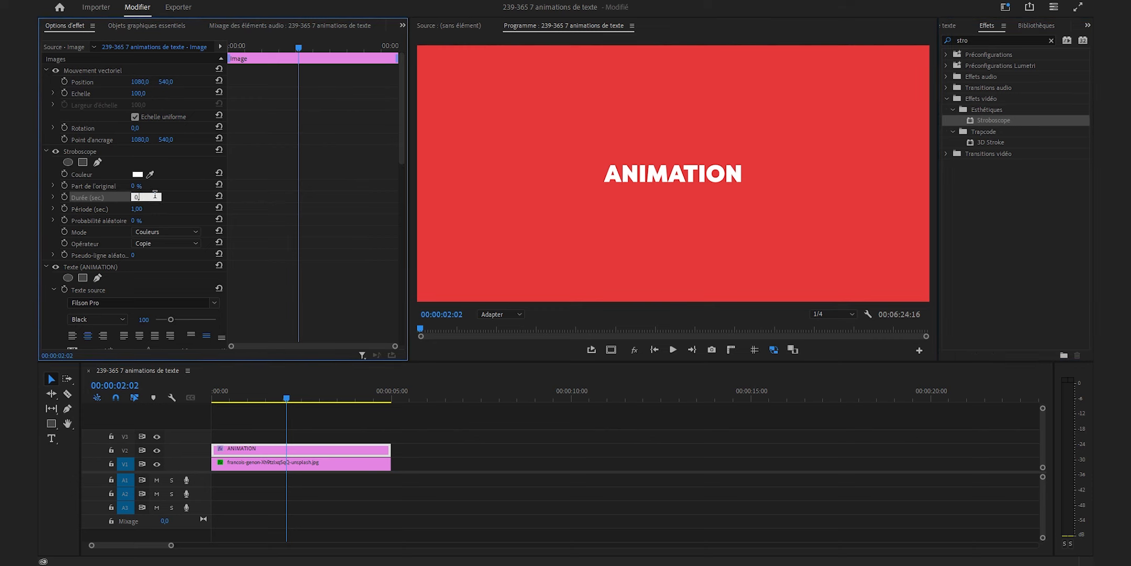
pyautogui.write('0,05')
pyautogui.press('Tab')
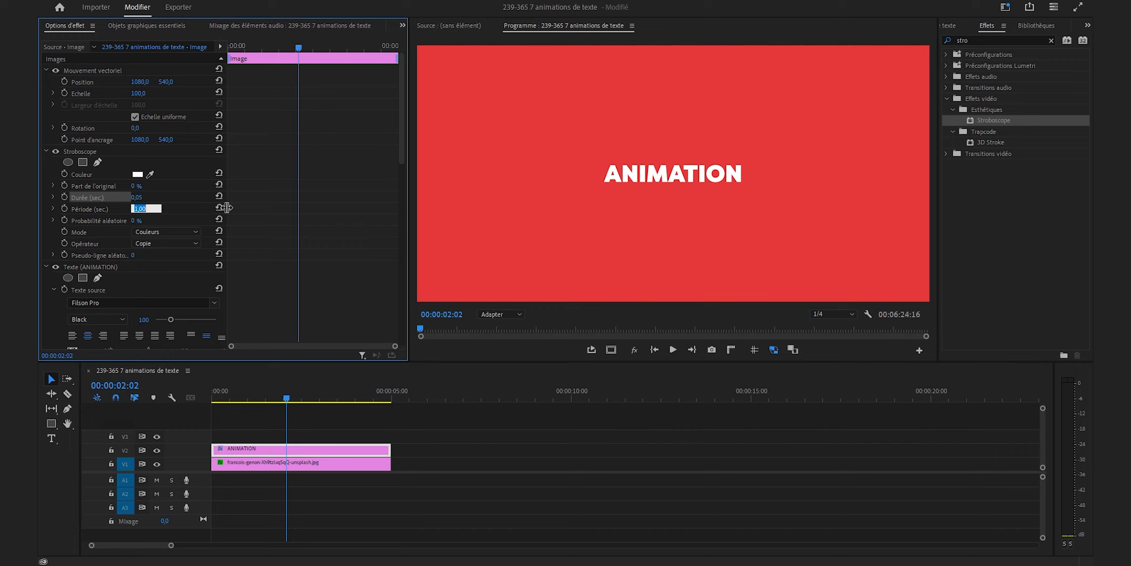
pyautogui.write('0')
pyautogui.press('Return')
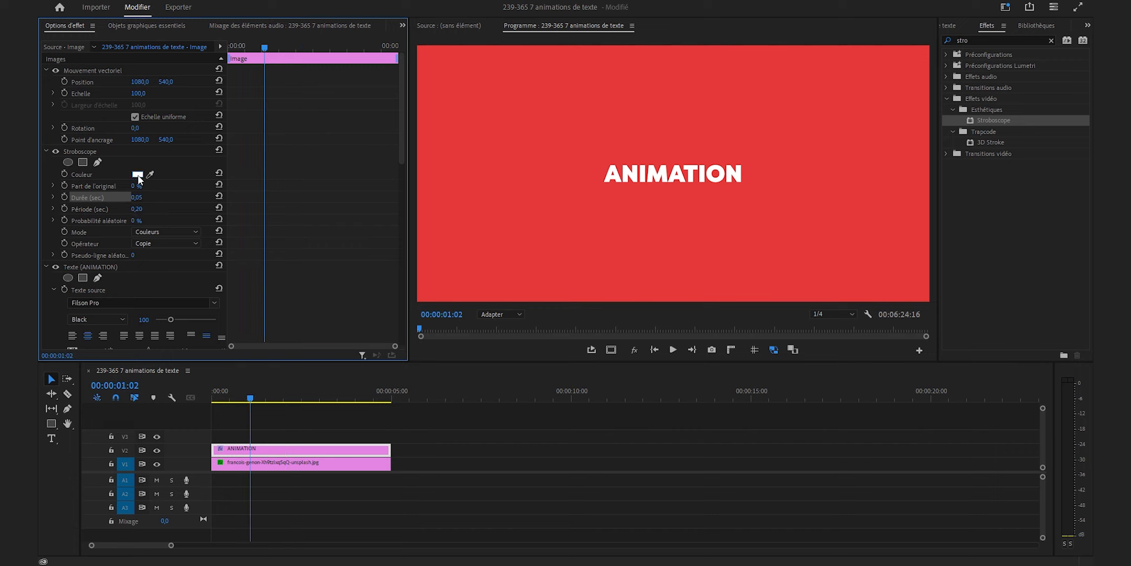
# Change the Stroboscope colour to black (000000).
pyautogui.click(138, 175)
pyautogui.moveTo(433, 230)
pyautogui.mouseDown()
pyautogui.moveTo(458, 220)
pyautogui.moveTo(400, 173)
pyautogui.mouseUp()
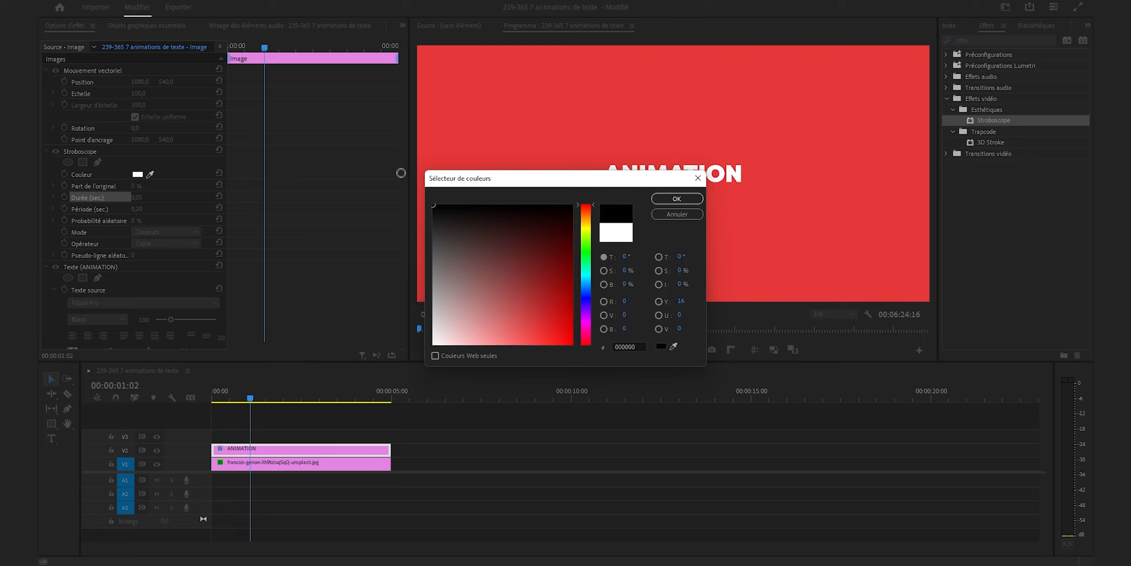
pyautogui.click(688, 199)
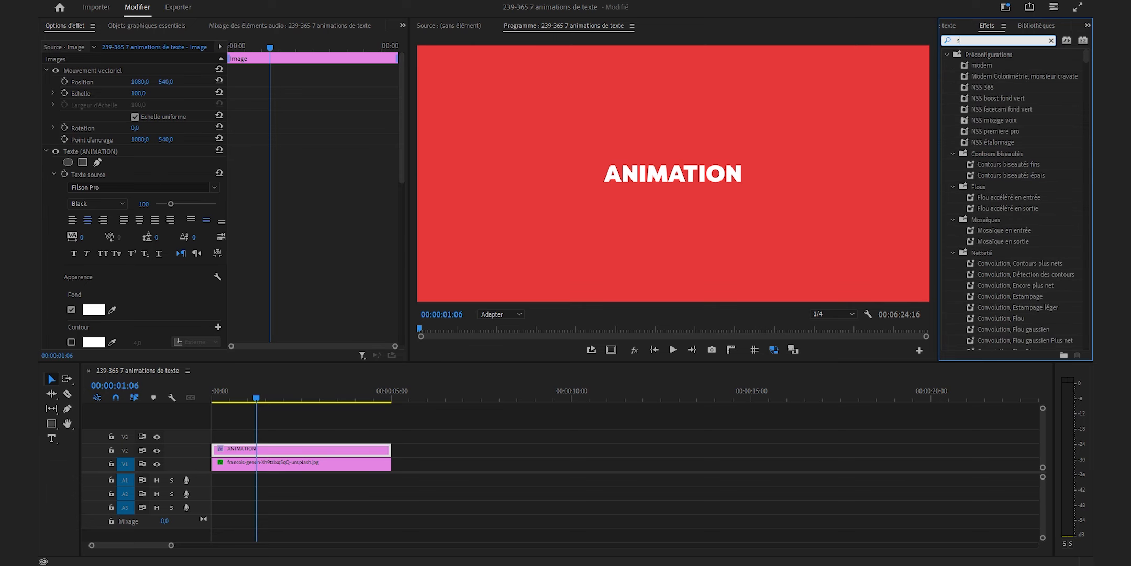
# Apply the Sphérisation effect to the ANIMATION text clip and return the playhead to 00:00:00:00.
pyautogui.write('hé')
pyautogui.moveTo(993, 120); pyautogui.dragTo(244, 114)
pyautogui.moveTo(257, 45); pyautogui.dragTo(219, 48)
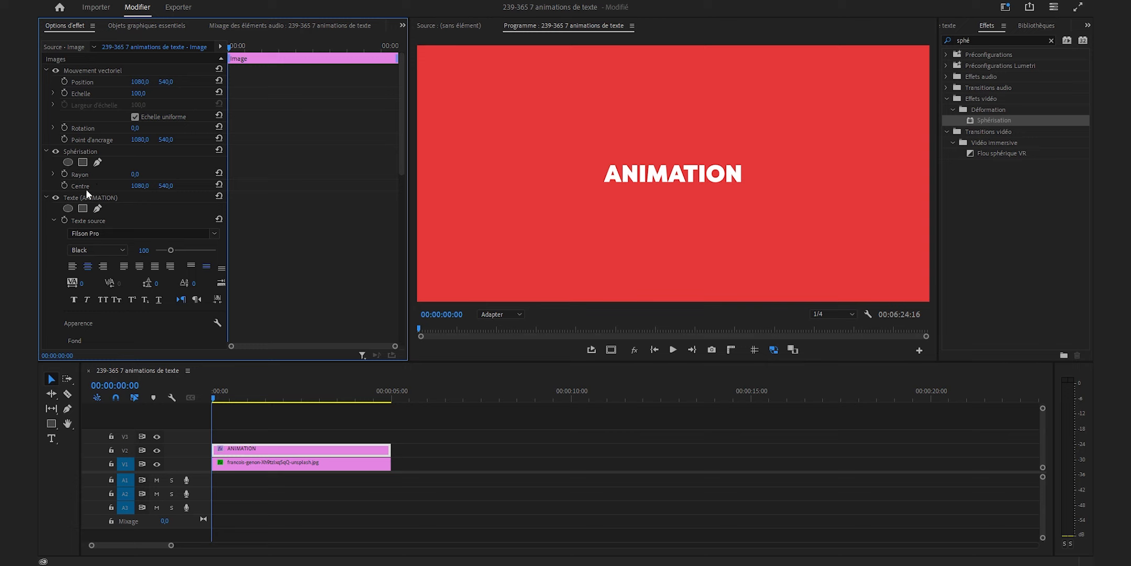
# Start keyframing the Sphérisation radius at the clip's start with a value of 300.
pyautogui.click(65, 174)
pyautogui.click(136, 175)
pyautogui.write('300')
pyautogui.press('Return')
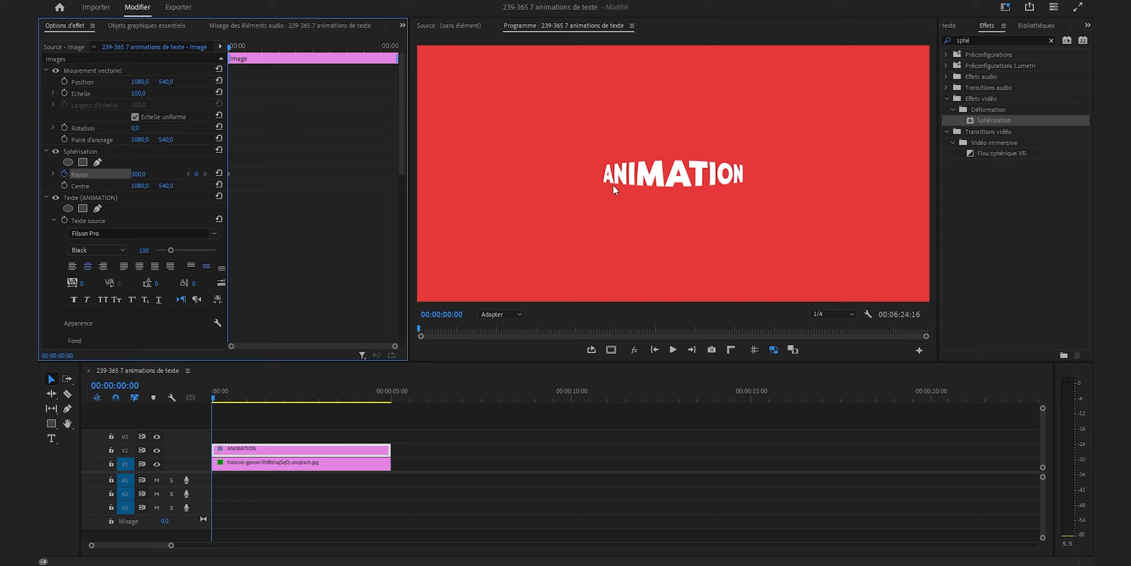
# Enter 5 as the Sphérisation radius at a point past the middle of the clip.
pyautogui.click(329, 50)
pyautogui.click(147, 175)
pyautogui.write('5')
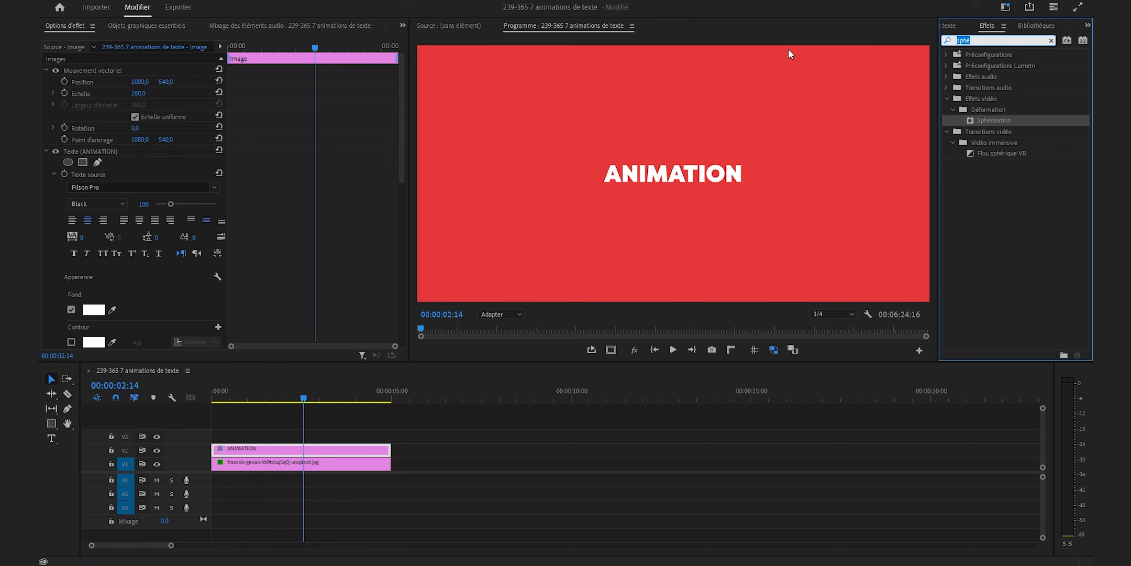
# Apply the Décalage effect to the ANIMATION text clip and add a Décaler vers keyframe at 00:00:00:00.
pyautogui.write('éc')
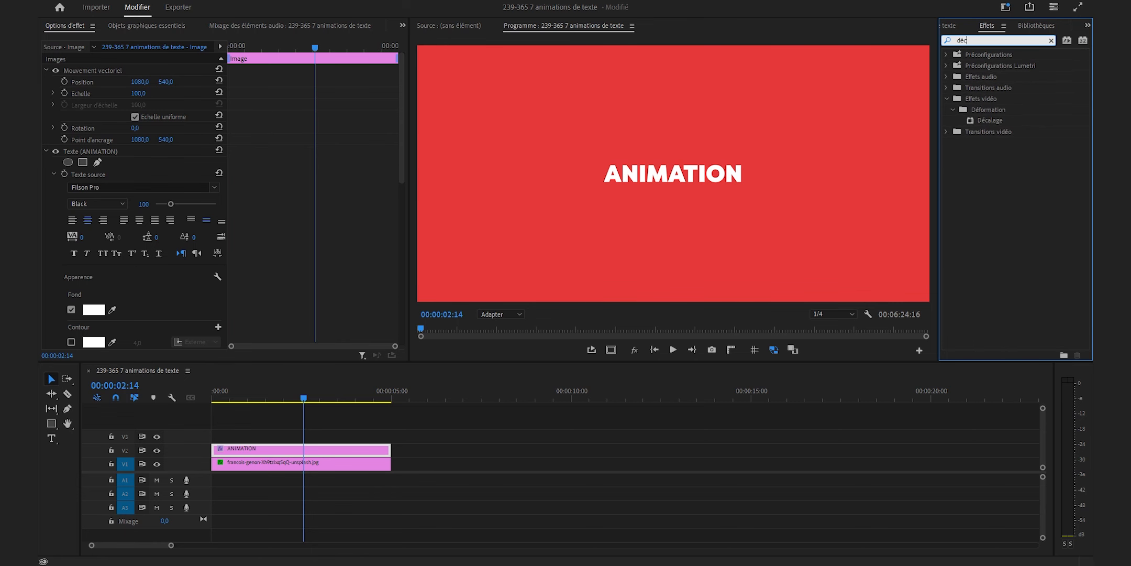
pyautogui.moveTo(992, 120); pyautogui.dragTo(273, 449)
pyautogui.moveTo(258, 48); pyautogui.dragTo(213, 42)
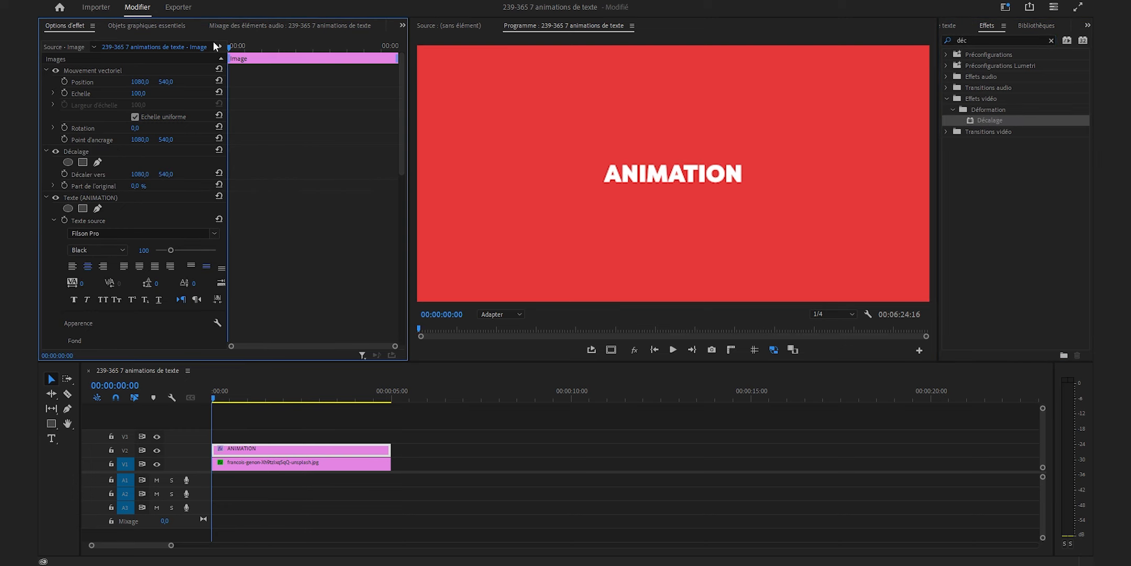
pyautogui.click(64, 173)
# Set the horizontal Décaler vers value to 10000 at 00:00:02:10 and move that keyframe to the end of the clip.
pyautogui.click(310, 42)
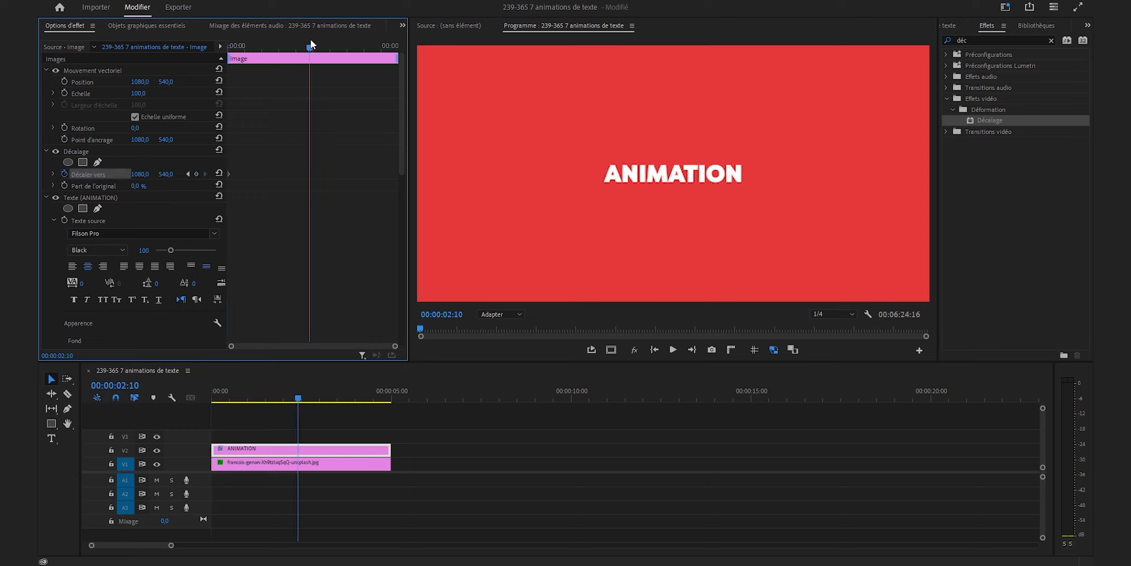
pyautogui.click(145, 177)
pyautogui.write('10000')
pyautogui.press('Return')
pyautogui.moveTo(309, 173); pyautogui.dragTo(399, 188)
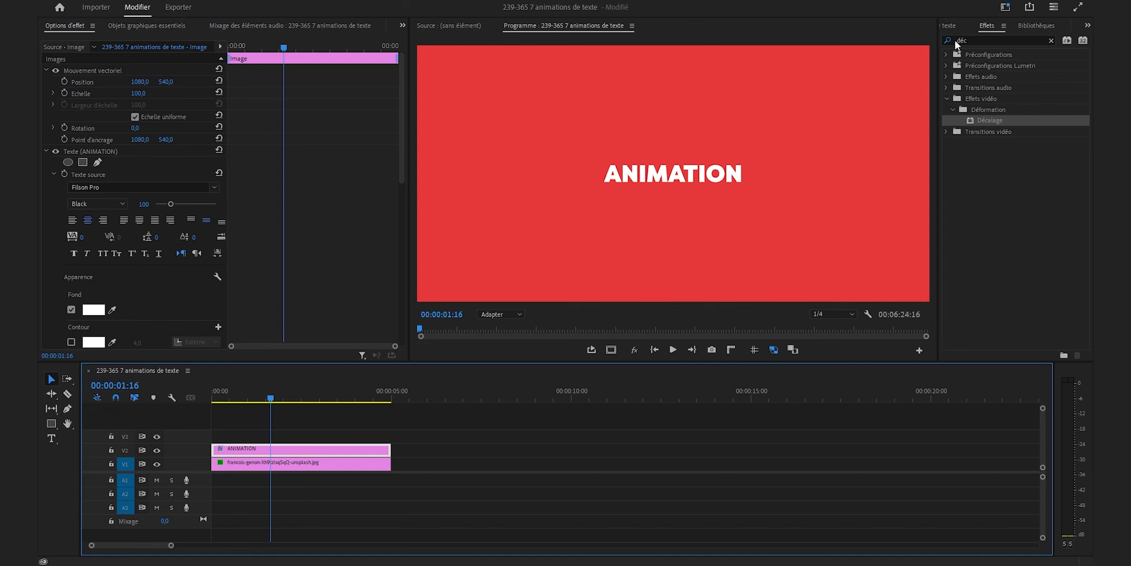
# Apply the Contours bruts effect to the ANIMATION text clip and reduce its complexity to 1.
pyautogui.click(951, 39)
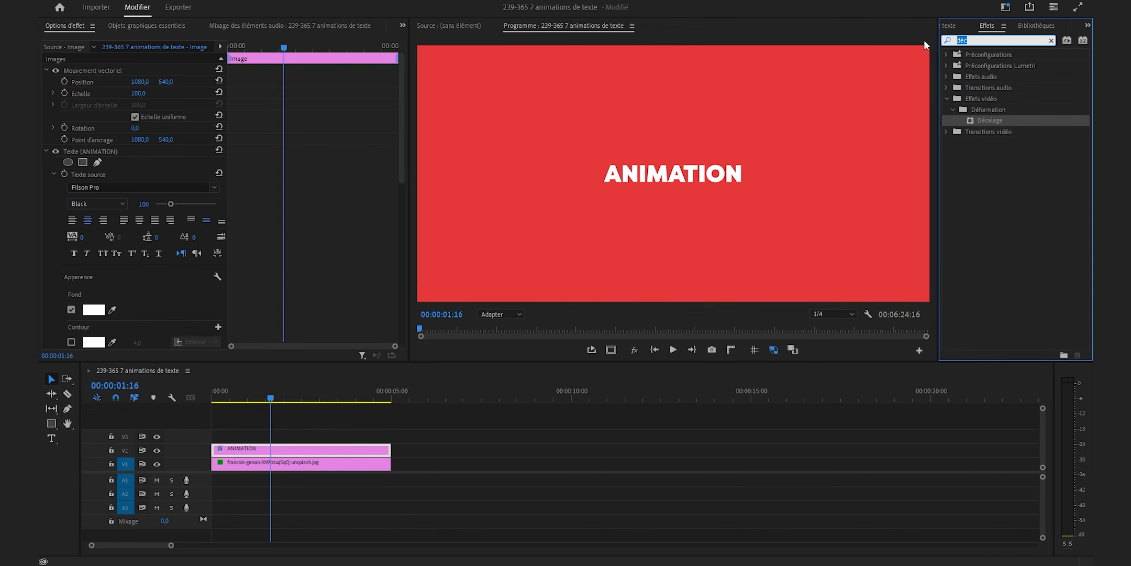
pyautogui.write('cont')
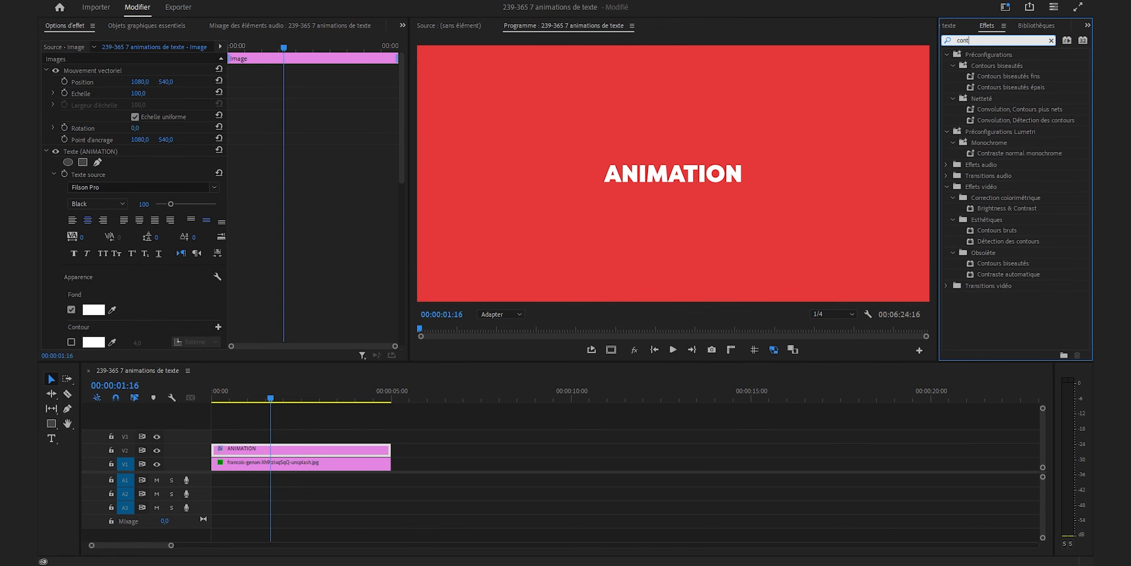
pyautogui.moveTo(996, 230); pyautogui.dragTo(377, 450)
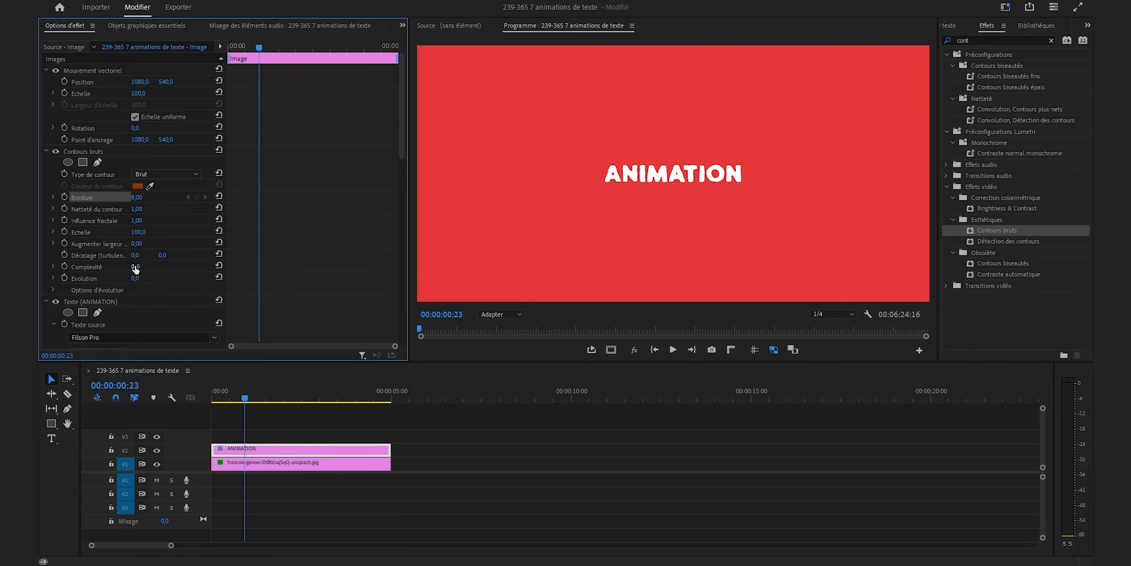
pyautogui.moveTo(134, 267); pyautogui.dragTo(125, 266)
# Start keyframing Bordure at 00:00:00:00 and raise its value enough to erase the text completely.
pyautogui.moveTo(259, 47); pyautogui.dragTo(224, 46)
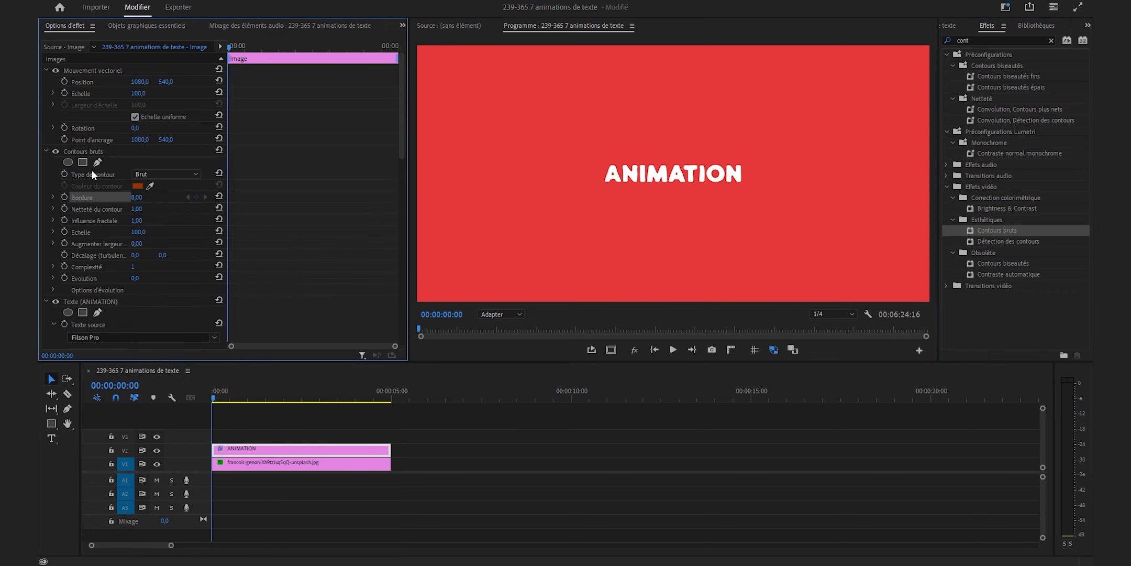
pyautogui.click(64, 197)
pyautogui.moveTo(137, 197); pyautogui.dragTo(297, 59)
# Set Bordure to 0 at 00:00:02:00 with a second keyframe.
pyautogui.click(140, 197)
pyautogui.write('0')
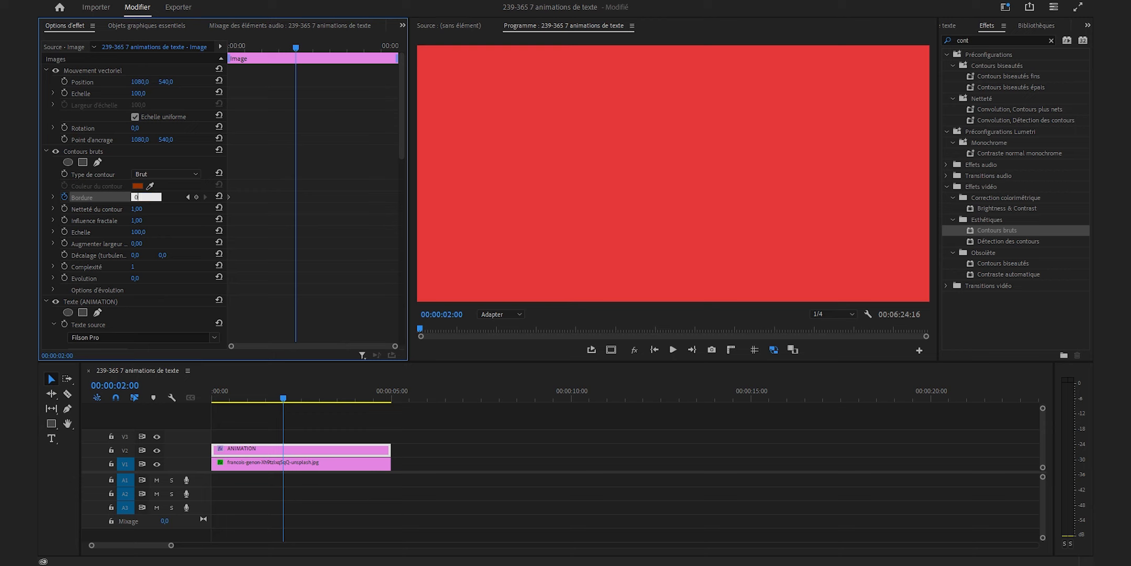
pyautogui.press('Return')
# Display the Bordure animation curve and stretch the last keyframe's velocity handle to ease the motion in.
pyautogui.click(53, 197)
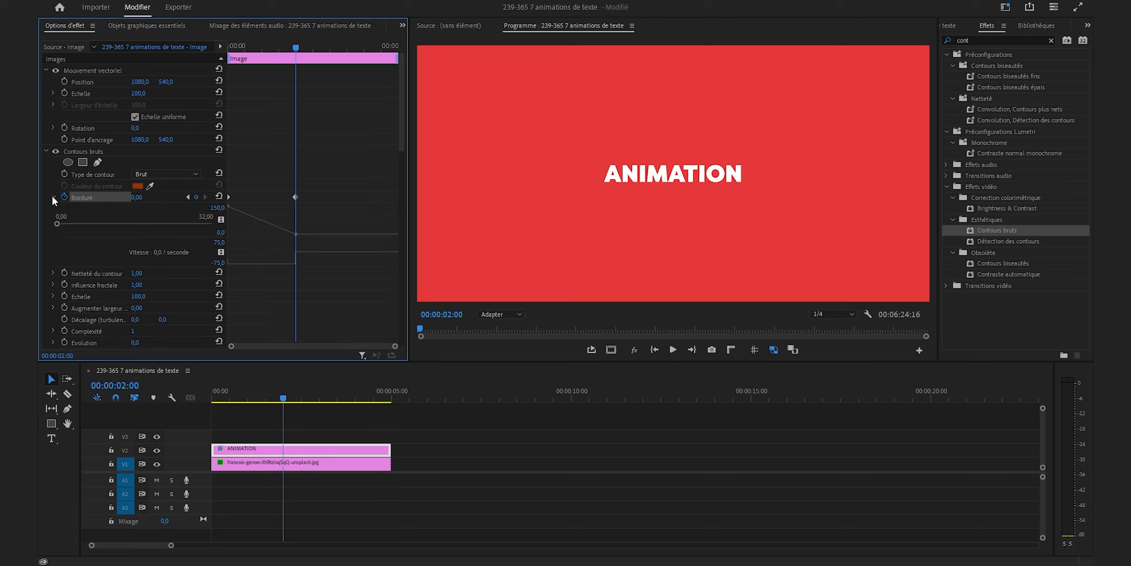
pyautogui.moveTo(291, 264); pyautogui.dragTo(270, 254)
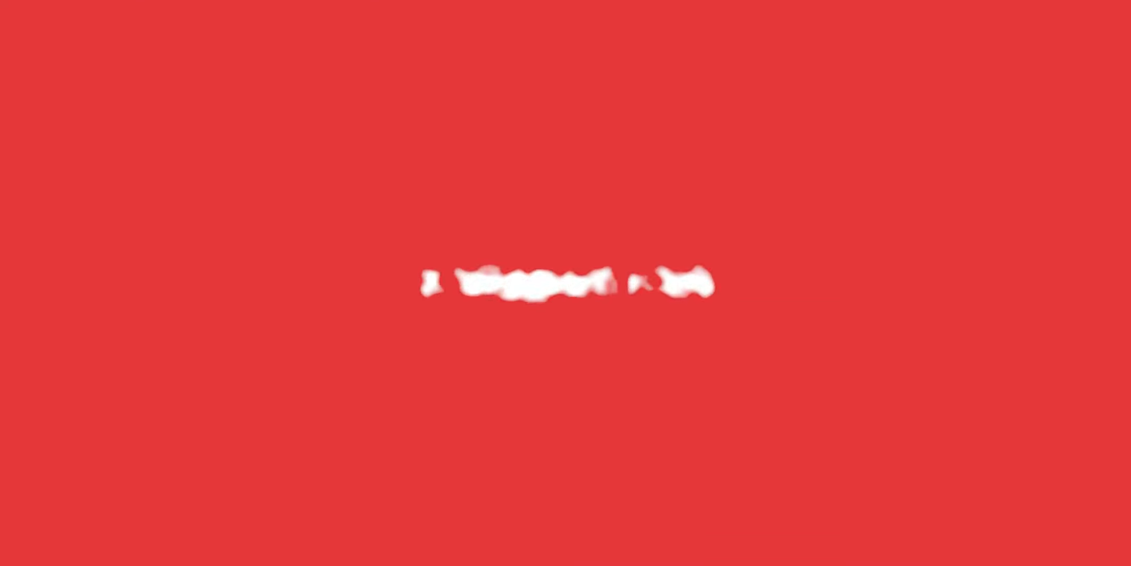